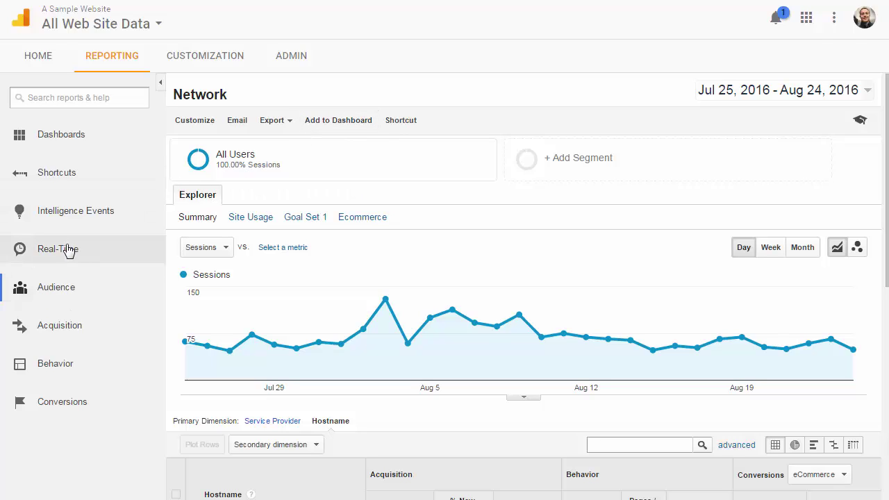
# Step: Open the Audience > Technology > Network report and scroll down to its service-provider table
pyautogui.click(64, 287)
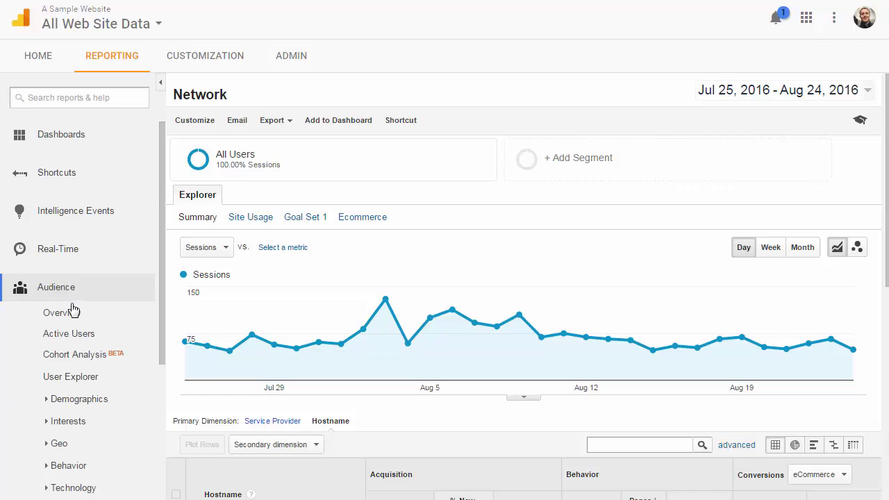
pyautogui.click(79, 360)
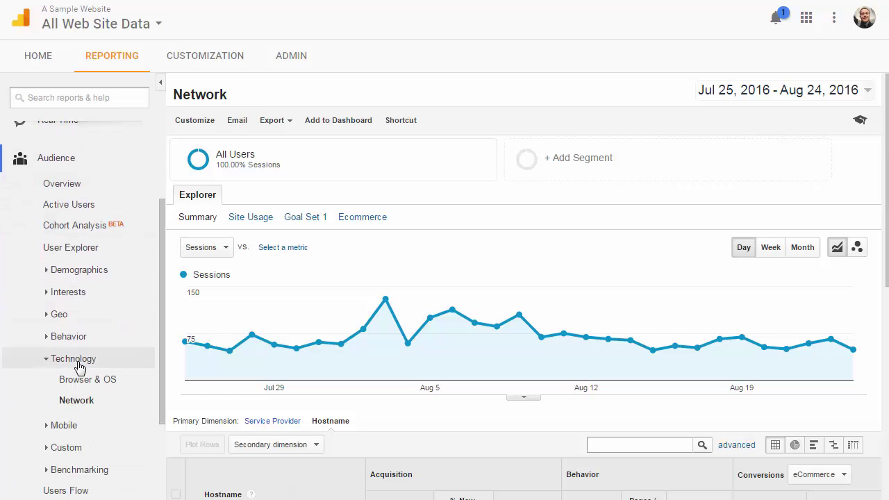
pyautogui.click(82, 336)
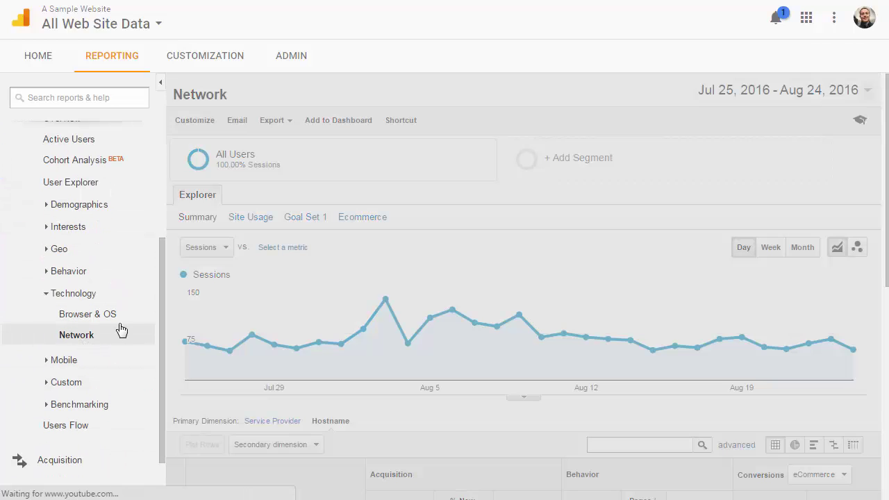
pyautogui.scroll(-3, 506, 276)
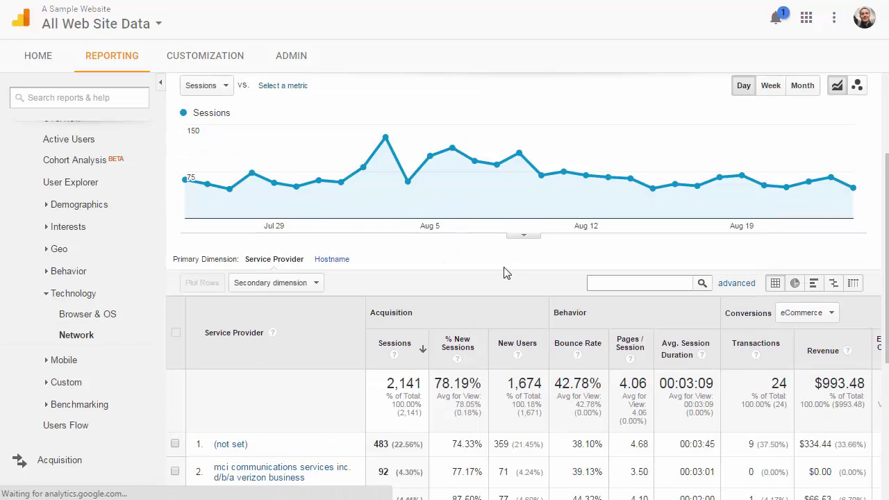
pyautogui.scroll(-1, 186, 263)
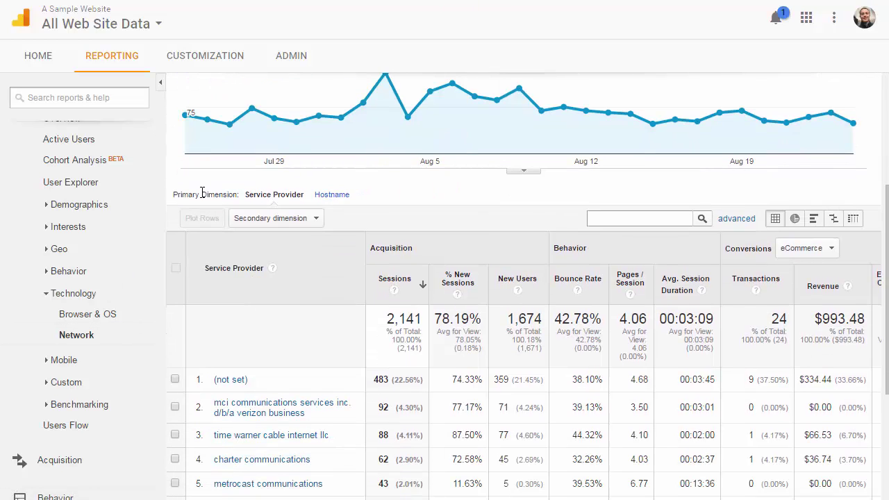
pyautogui.click(331, 195)
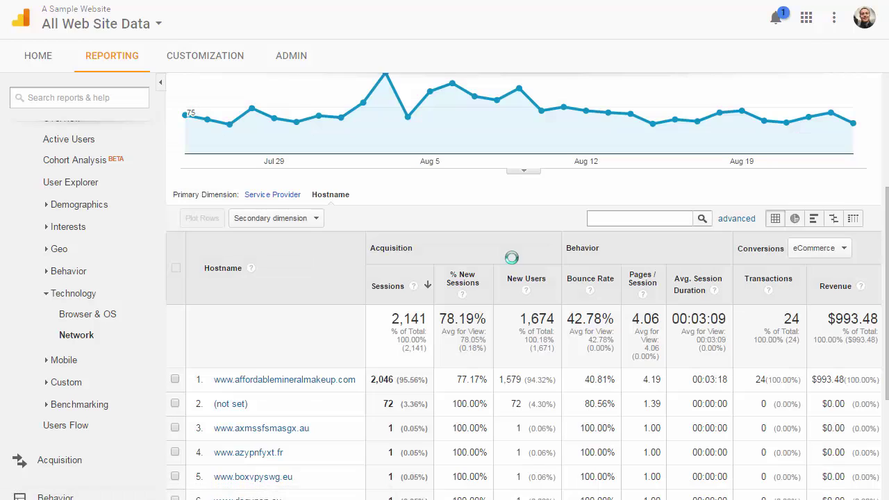
pyautogui.scroll(-2, 581, 229)
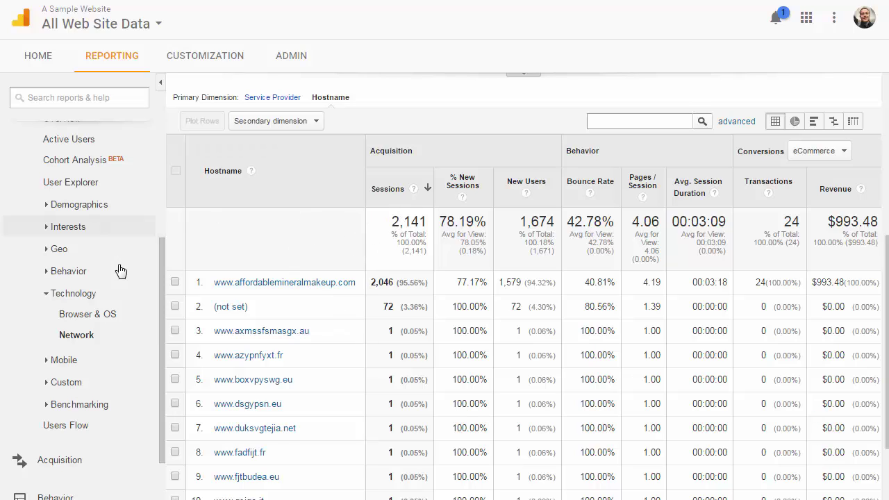
# Step: Open the Acquisition > All Traffic > Referrals report and scroll down to its source table
pyautogui.scroll(-1, 132, 306)
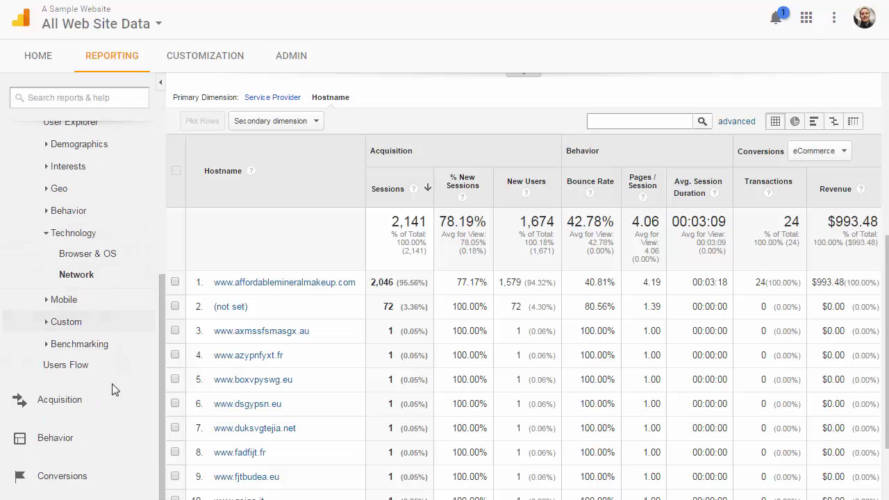
pyautogui.click(74, 408)
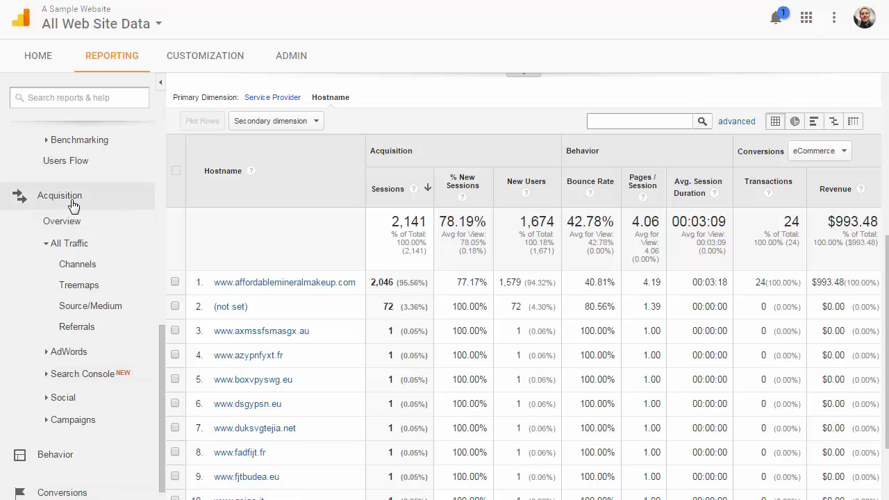
pyautogui.click(80, 327)
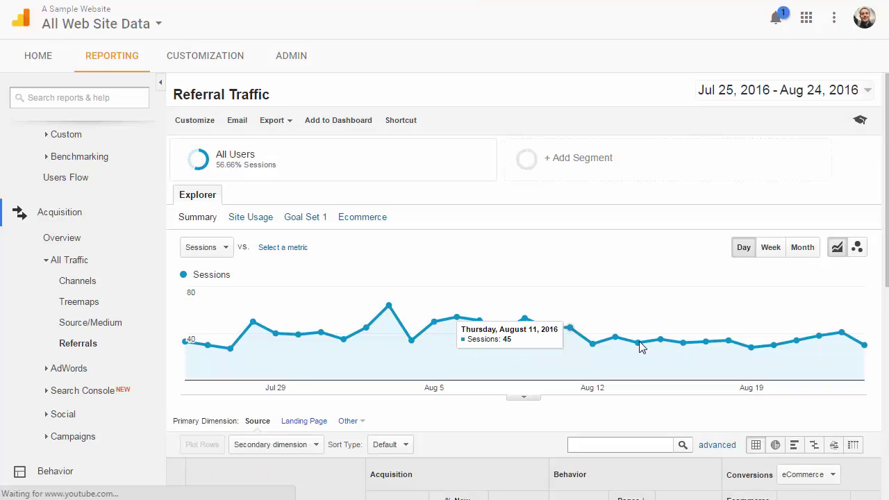
pyautogui.scroll(-5, 640, 348)
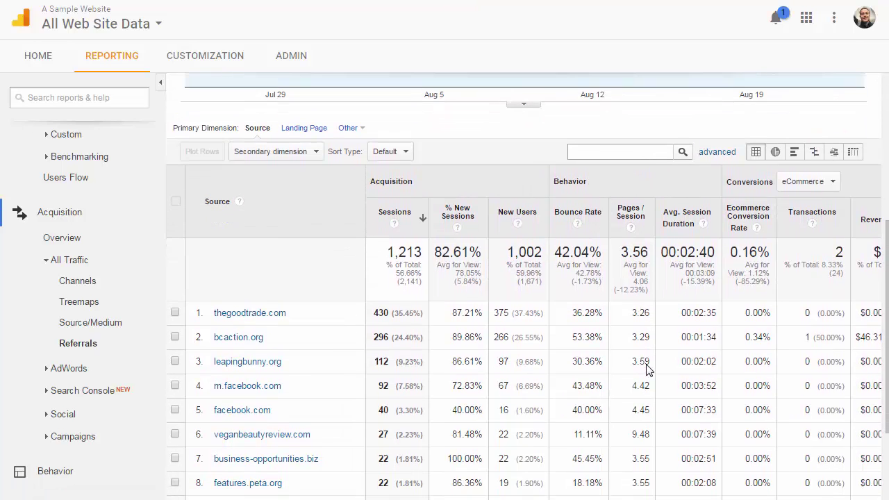
pyautogui.scroll(-1, 646, 370)
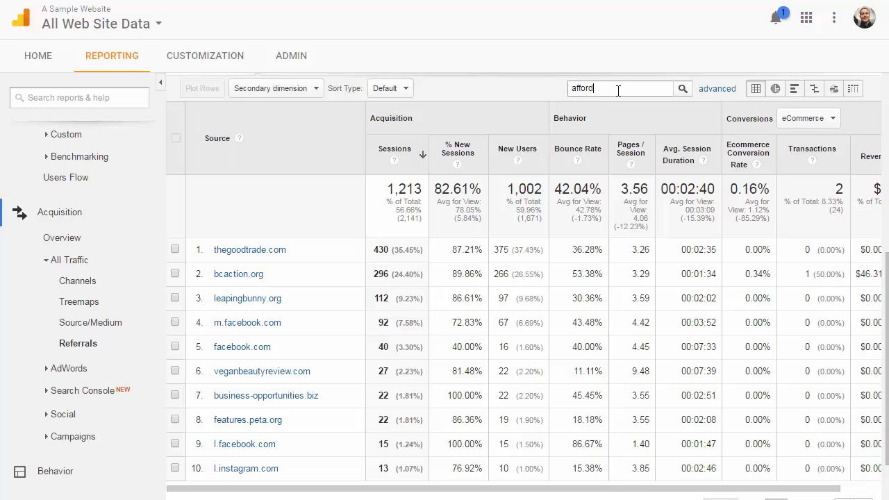
# Step: Search referral sources for 'afford', then clear the search so all 1,213 sessions show
pyautogui.click(683, 89)
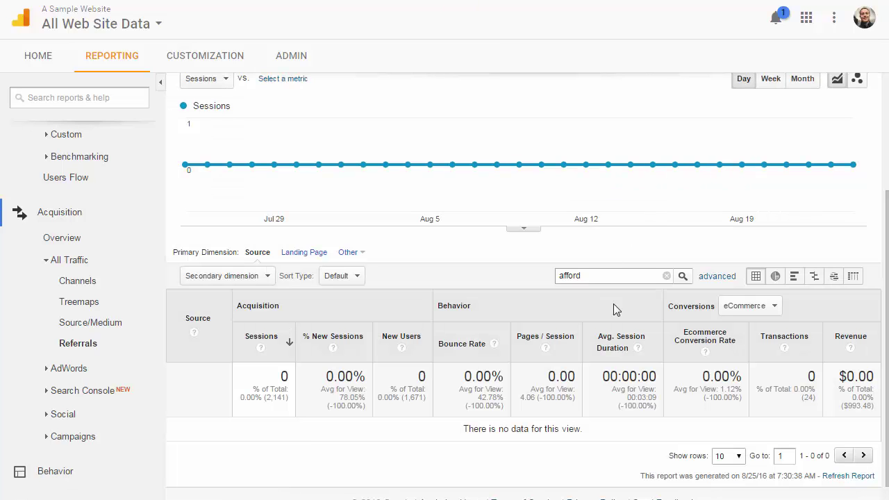
pyautogui.moveTo(604, 276); pyautogui.dragTo(526, 265)
pyautogui.press('BackSpace')
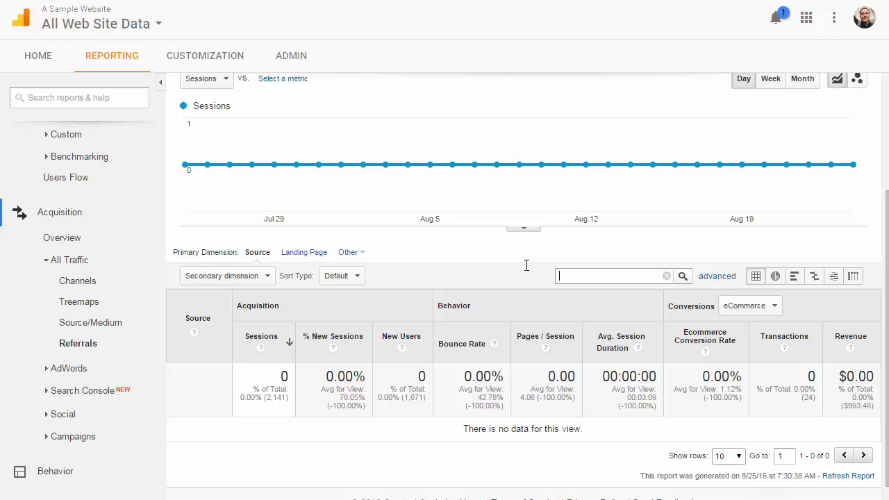
pyautogui.click(682, 278)
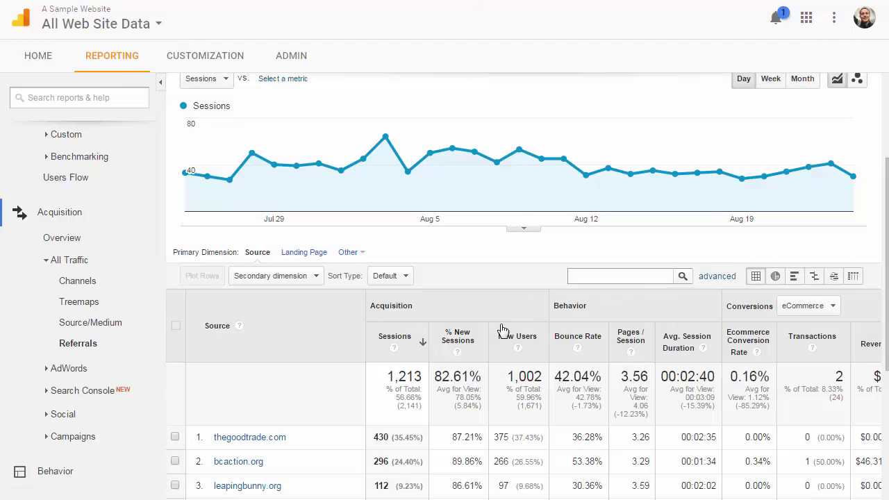
# Step: Scroll the sidebar down and expand Conversions > Goals to reveal its reports
pyautogui.scroll(-2, 501, 333)
pyautogui.scroll(-1, 514, 319)
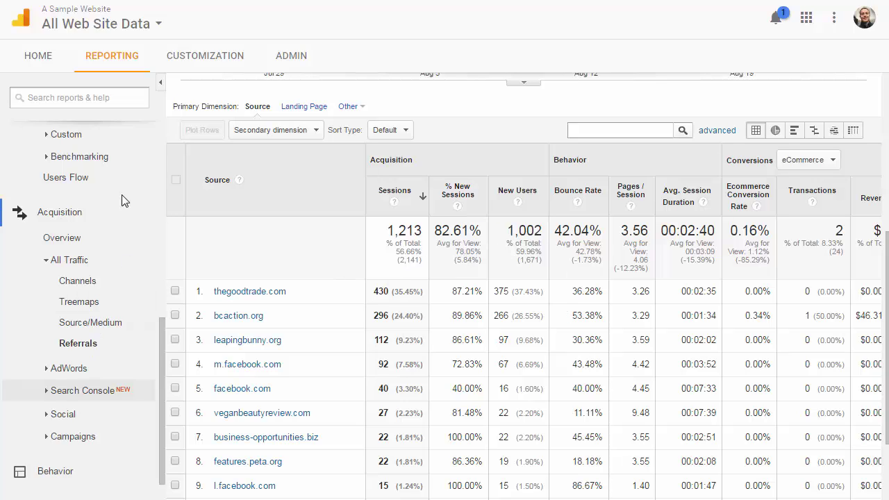
pyautogui.scroll(-1, 111, 417)
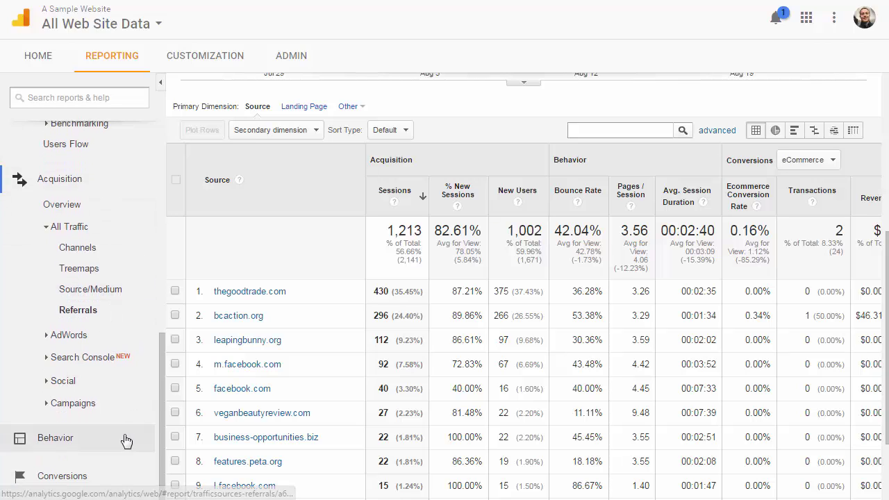
pyautogui.click(91, 486)
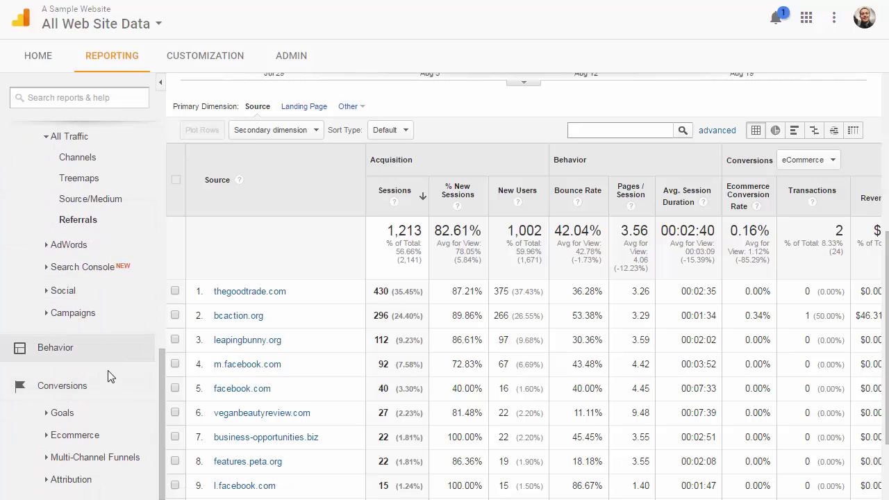
pyautogui.click(85, 415)
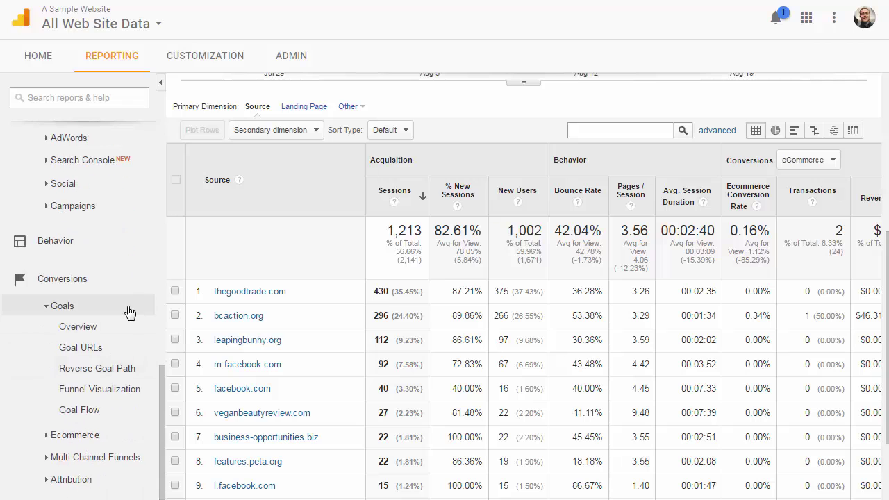
pyautogui.click(94, 330)
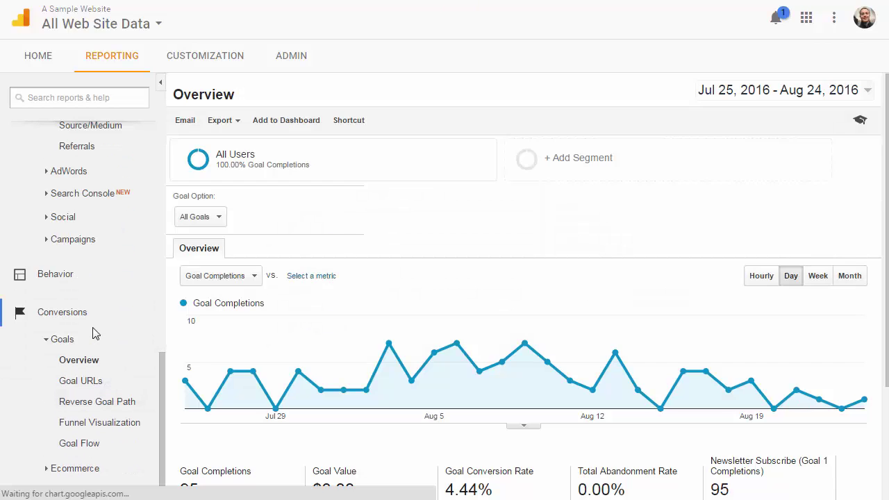
pyautogui.scroll(-2, 444, 316)
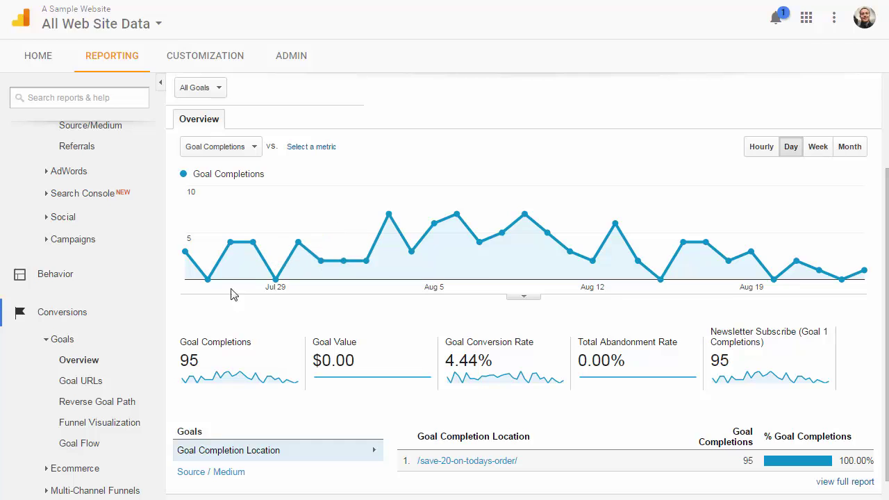
# Step: Open Goal URLs and find all 95 completions credited to /save-20-on-todays-order/
pyautogui.click(105, 382)
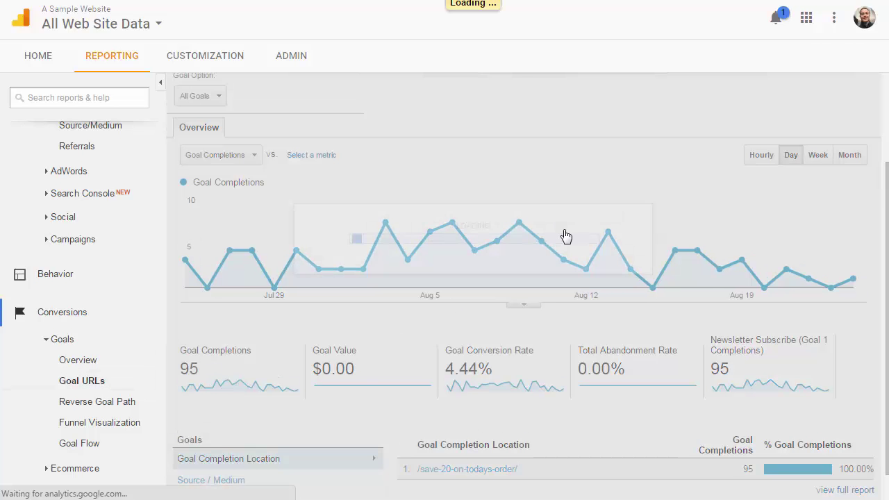
pyautogui.scroll(-2, 610, 266)
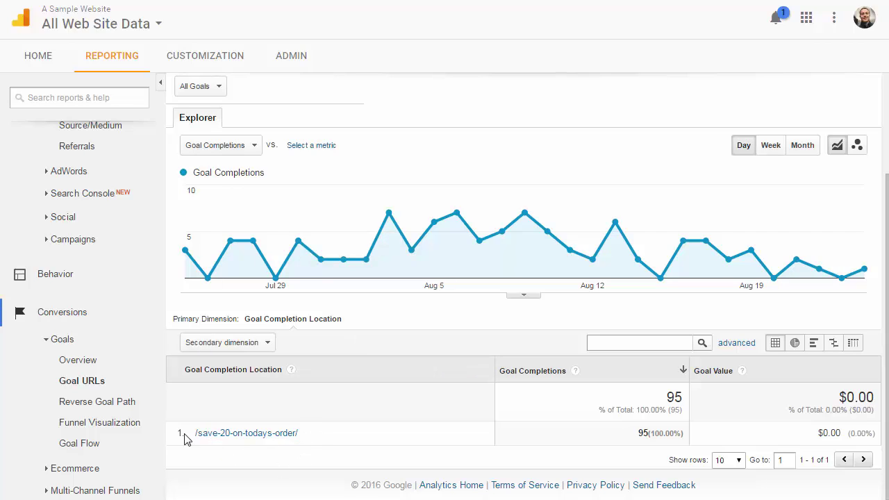
pyautogui.moveTo(314, 435); pyautogui.dragTo(191, 441)
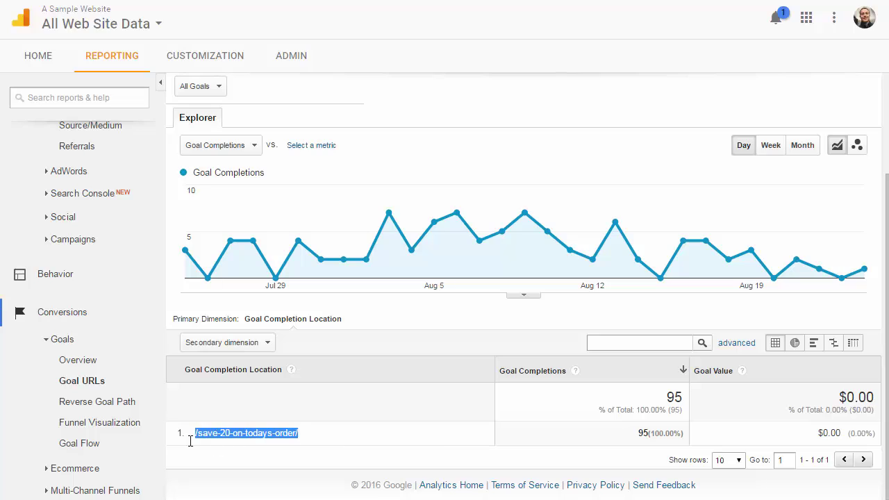
pyautogui.click(306, 457)
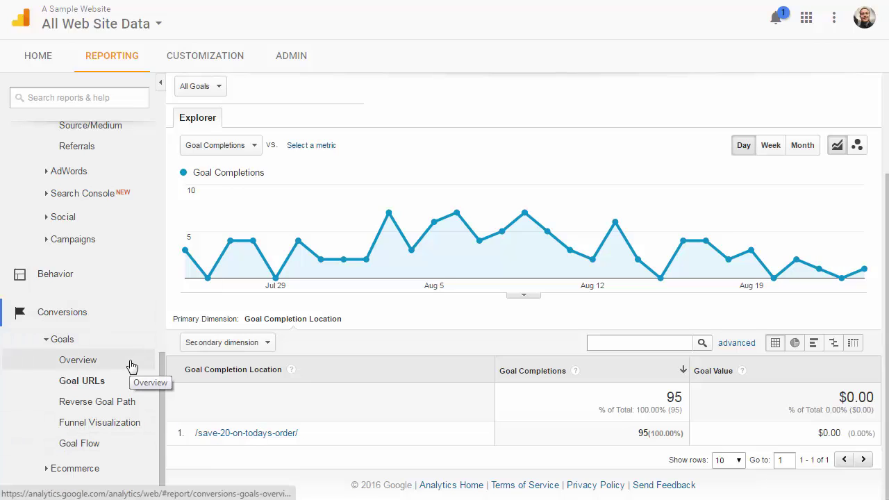
# Step: Open Acquisition > All Traffic > Channels and check the available Conversions sets for its table
pyautogui.scroll(6, 142, 302)
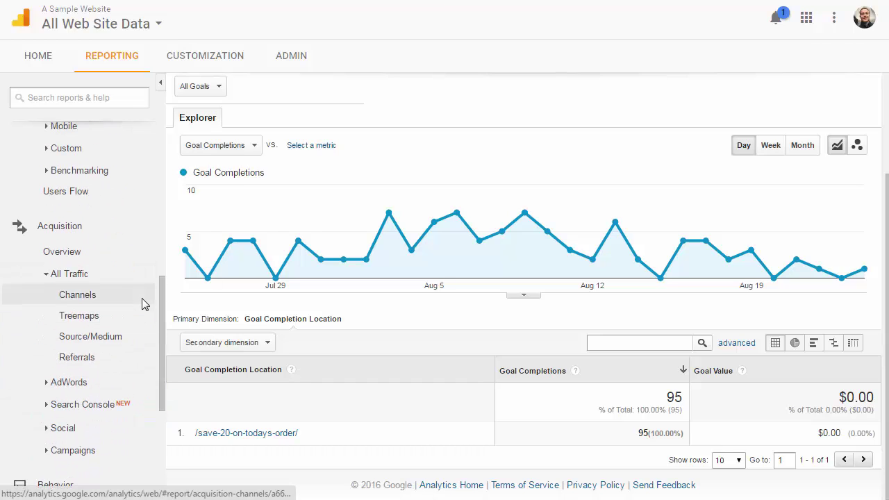
pyautogui.scroll(3, 139, 310)
pyautogui.scroll(-4, 135, 253)
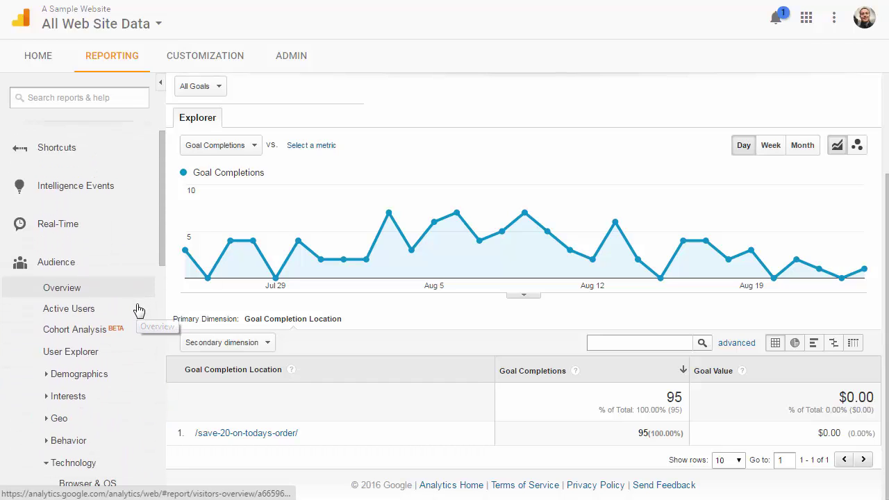
pyautogui.scroll(-3, 136, 309)
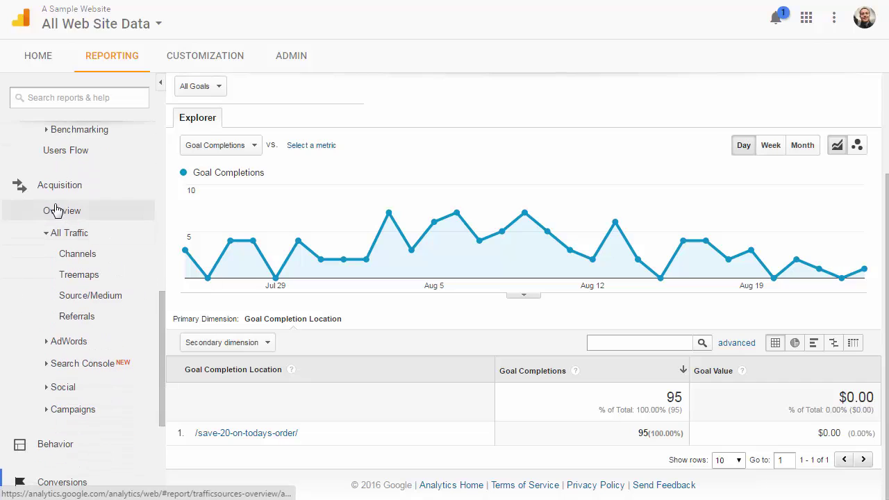
pyautogui.click(73, 254)
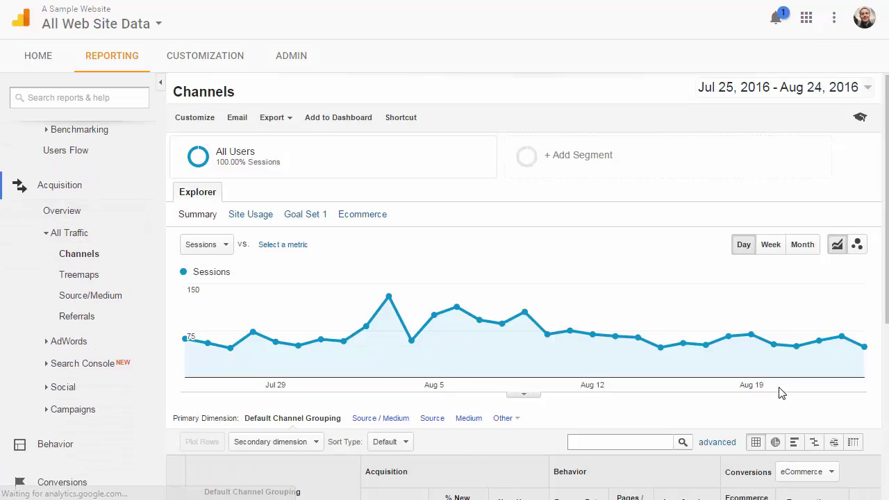
pyautogui.scroll(-4, 779, 389)
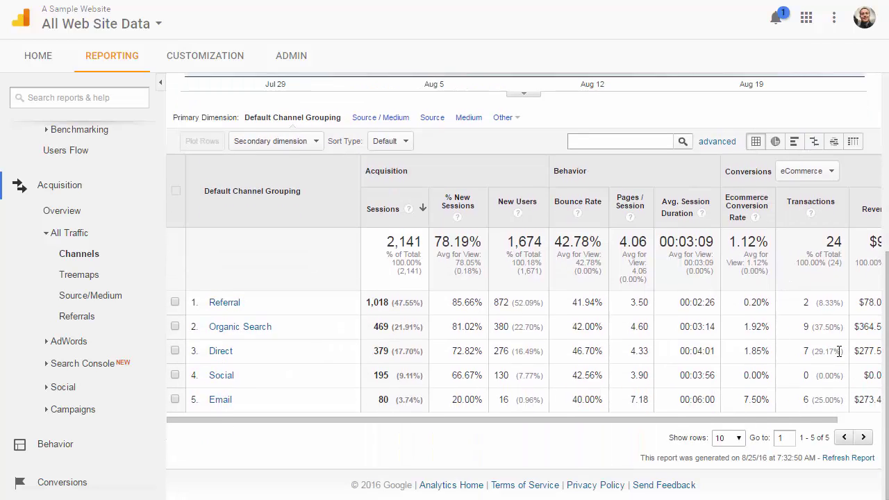
pyautogui.click(831, 173)
# Step: Keep eCommerce conversions and collapse the sidebar to reveal the Revenue column
pyautogui.click(831, 173)
pyautogui.click(160, 83)
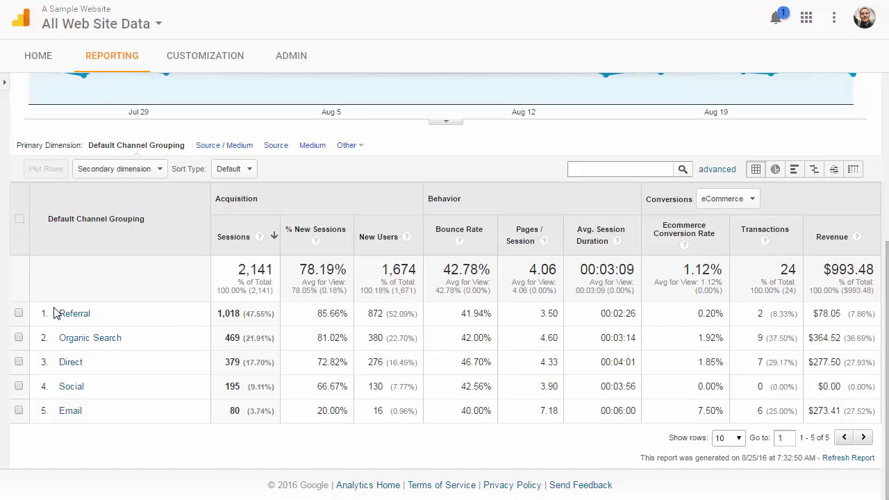
# Step: Drill into the Referral channel and sort its sources by Transactions
pyautogui.click(80, 316)
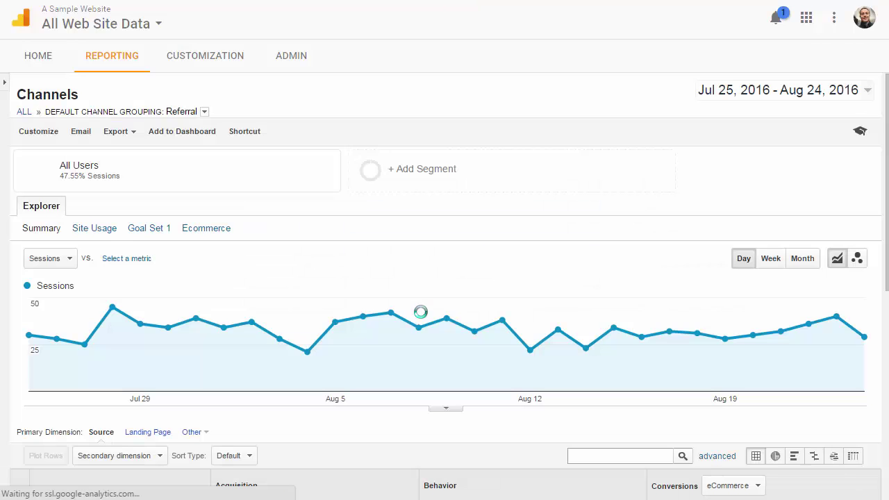
pyautogui.scroll(-5, 421, 317)
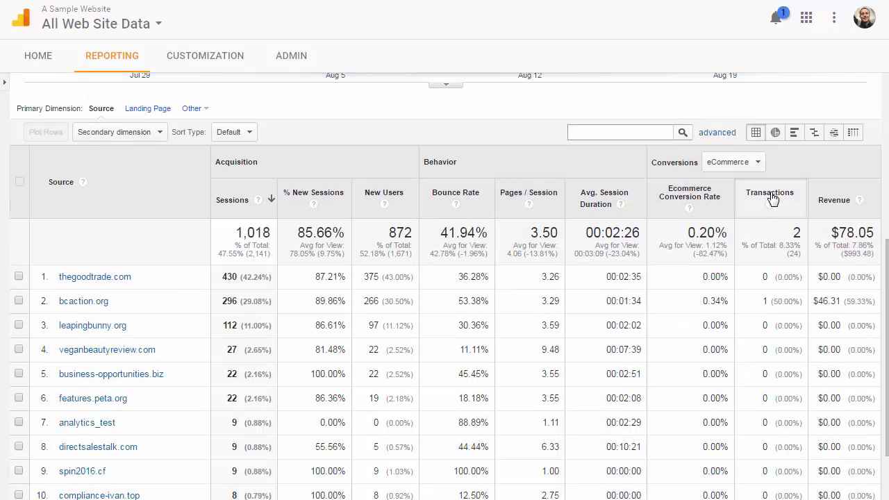
pyautogui.click(771, 198)
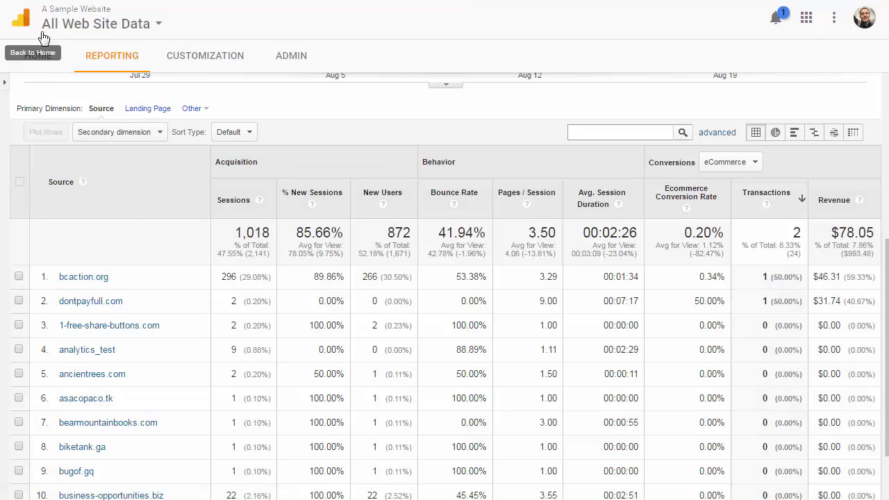
# Step: Restore the sidebar and go back to Acquisition > All Traffic > Channels, listing five channels
pyautogui.click(132, 51)
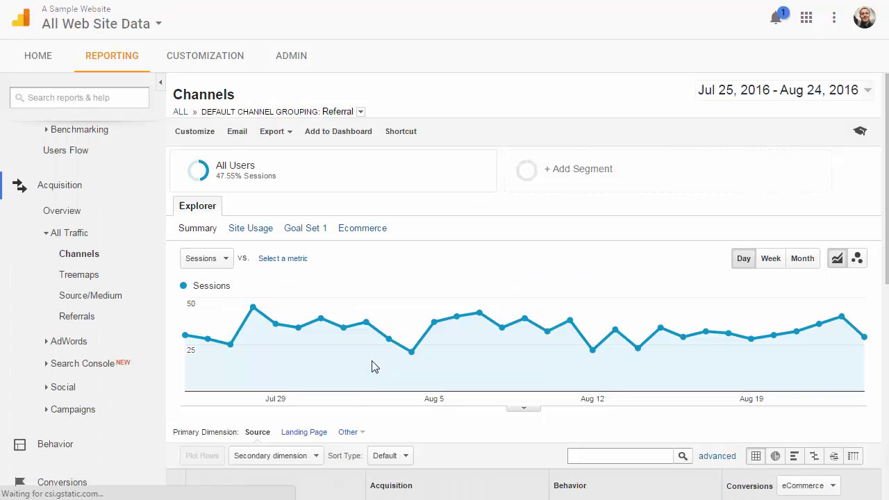
pyautogui.scroll(-3, 604, 356)
pyautogui.scroll(-2, 653, 276)
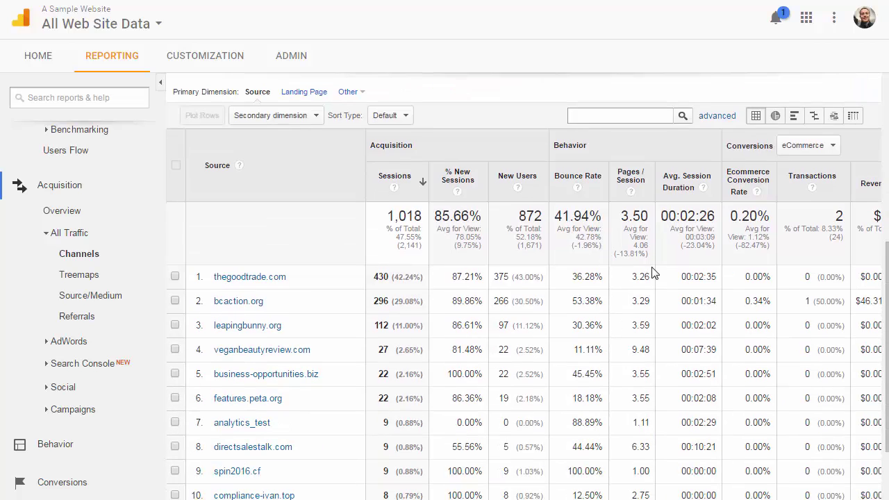
pyautogui.click(82, 256)
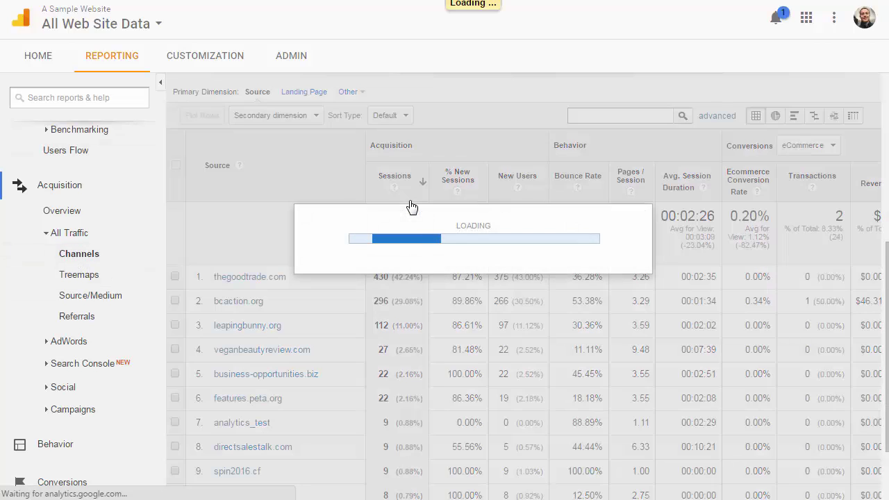
pyautogui.scroll(-4, 473, 258)
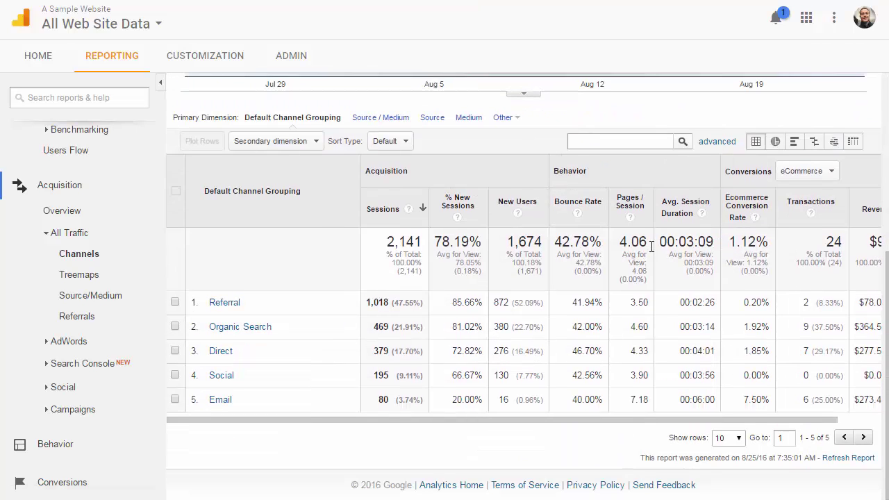
# Step: Collapse the sidebar to show per-channel revenue: Organic Search $364.52, Direct $277.50, Email $273.41
pyautogui.click(160, 83)
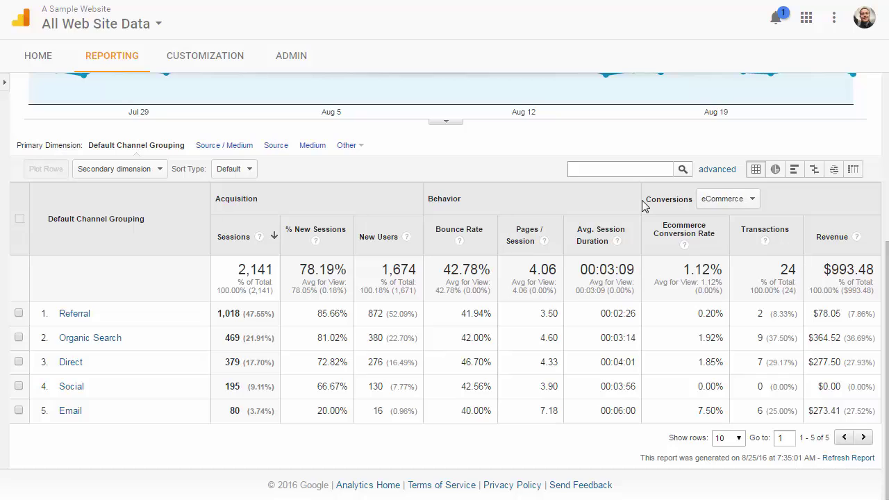